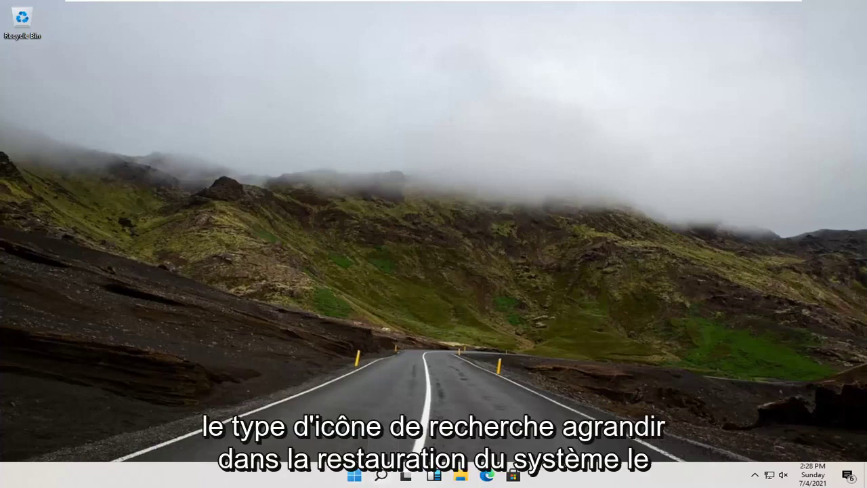
- Search Windows for 'system restore' and open the 'Create a restore point' result
click(380, 478)
text(system restore)
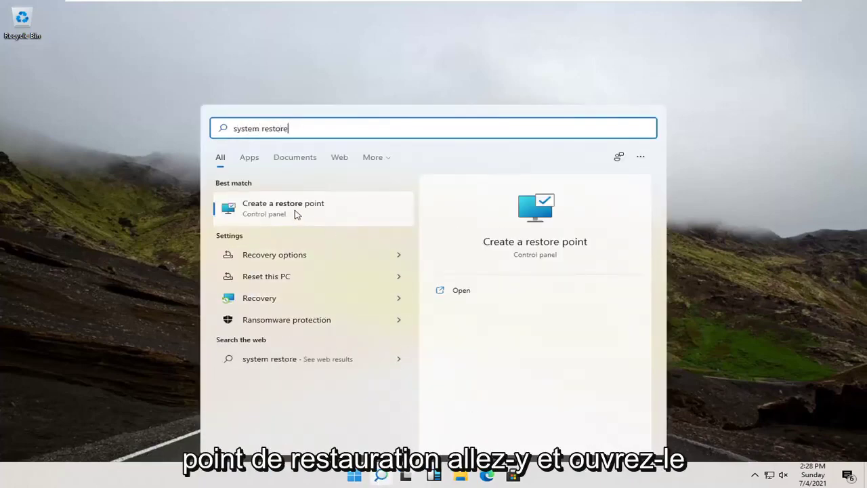
click(294, 212)
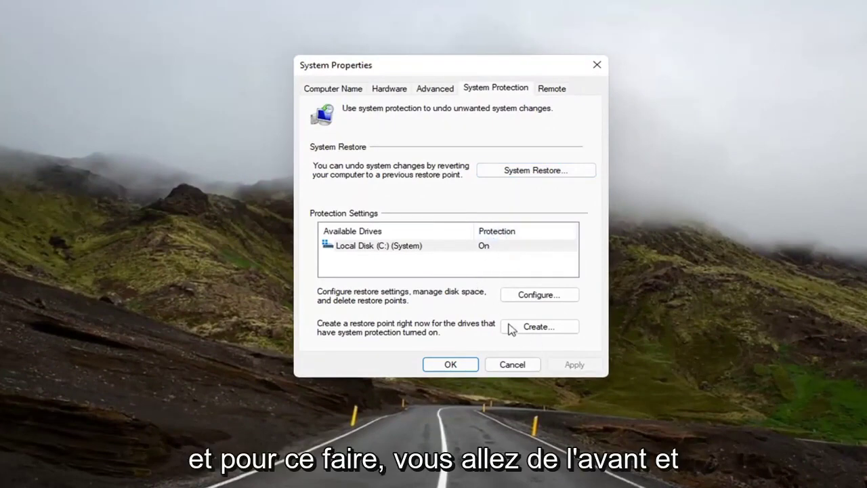
- Verify system protection stays on for Local Disk (C:), then launch the System Restore wizard
click(528, 333)
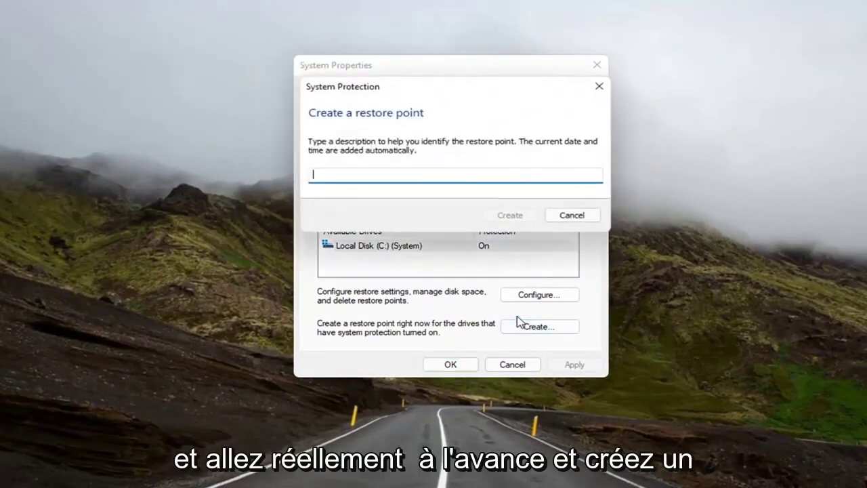
click(595, 87)
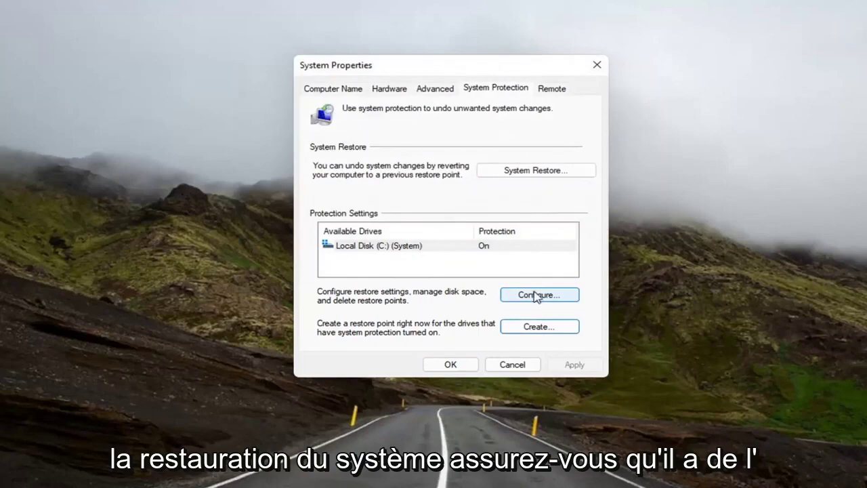
click(523, 297)
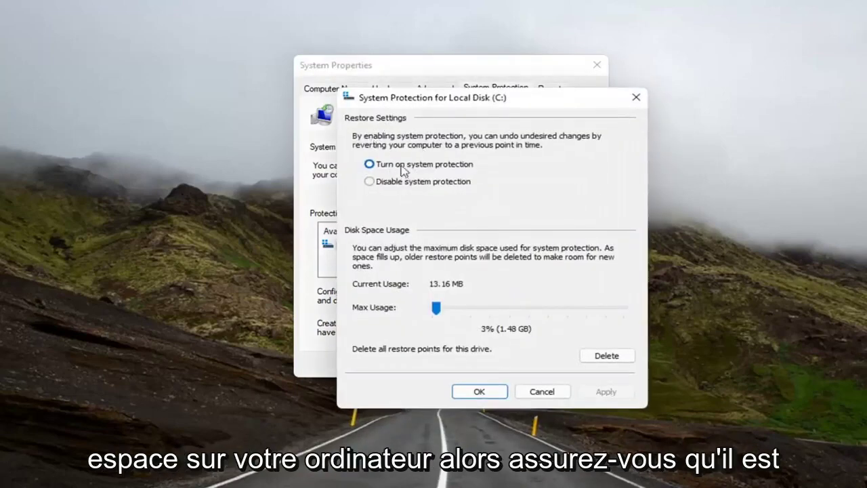
click(487, 393)
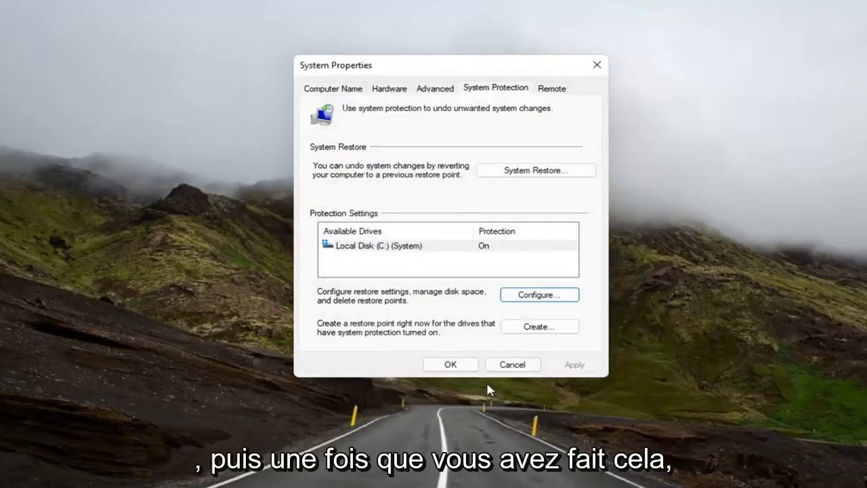
click(528, 328)
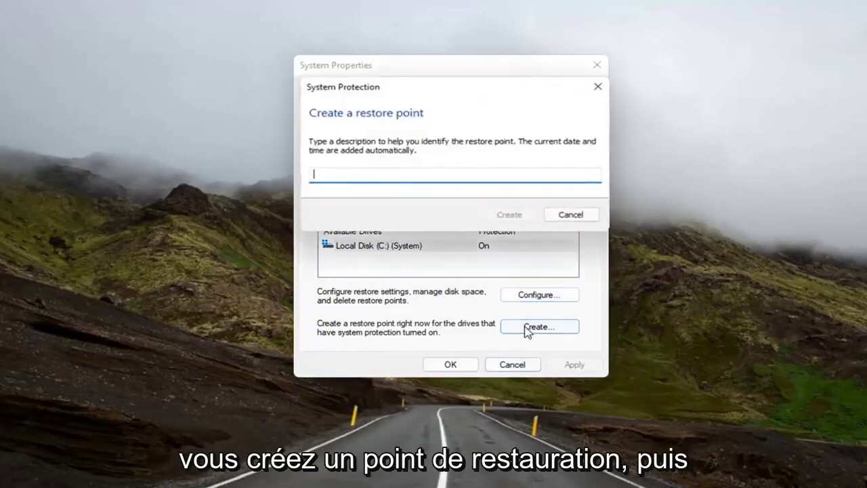
click(598, 87)
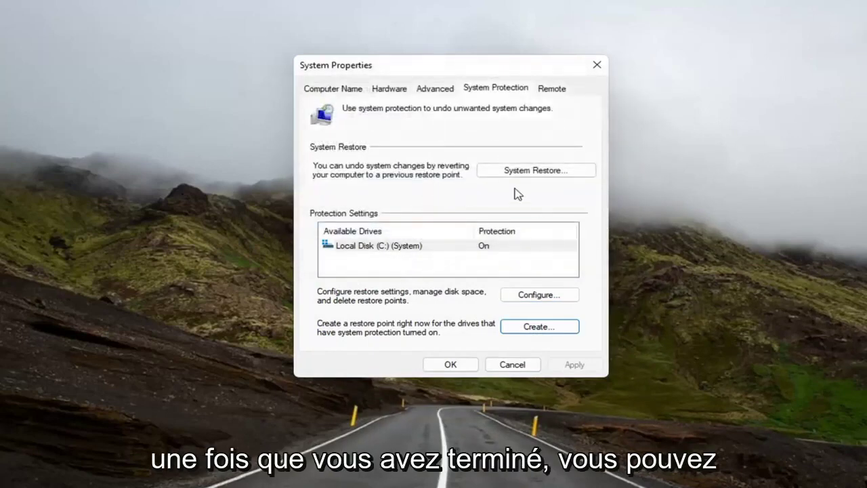
click(506, 170)
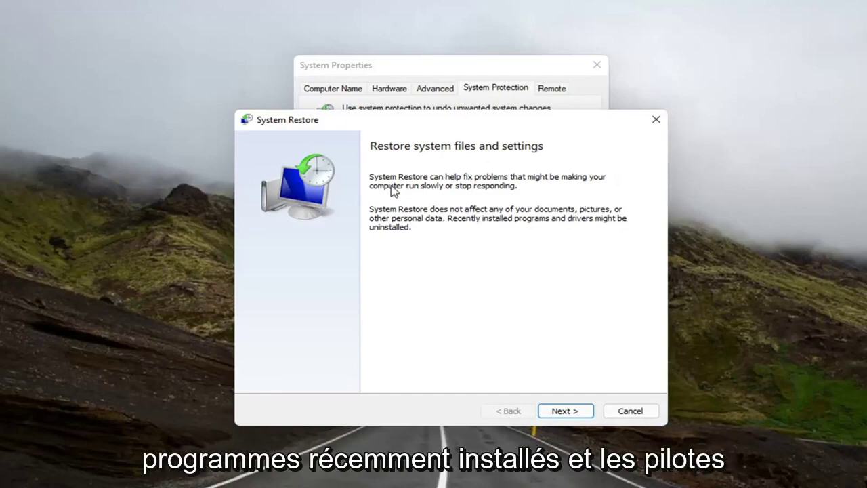
- Drag the System Restore wizard window higher on the screen
drag(393, 123, 392, 74)
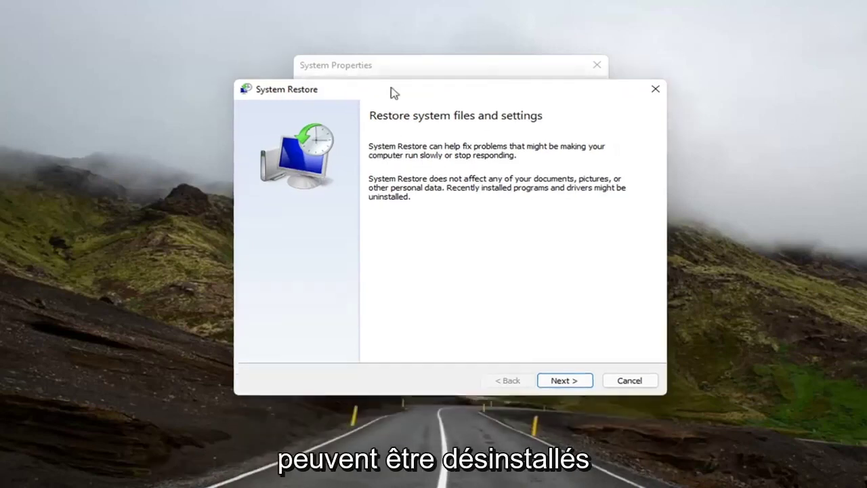
- Restore to the 7/4/2021 'Before Updates' point, accepting the cannot-be-interrupted warning
click(575, 366)
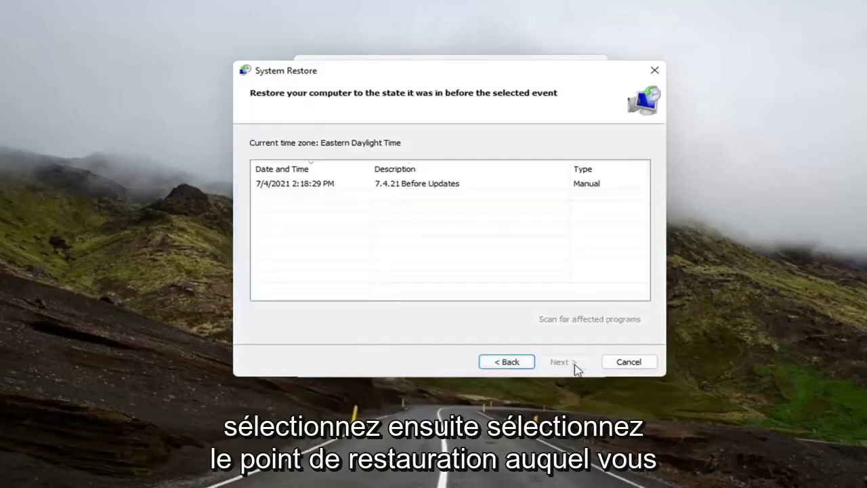
click(286, 185)
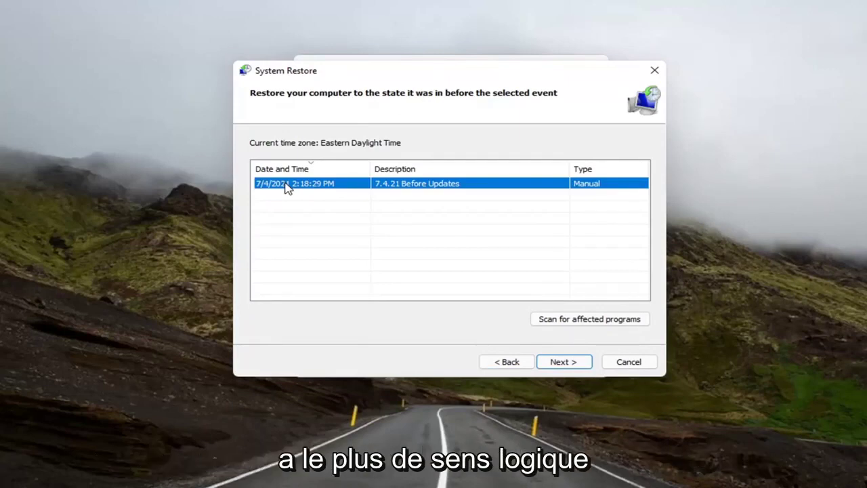
click(562, 362)
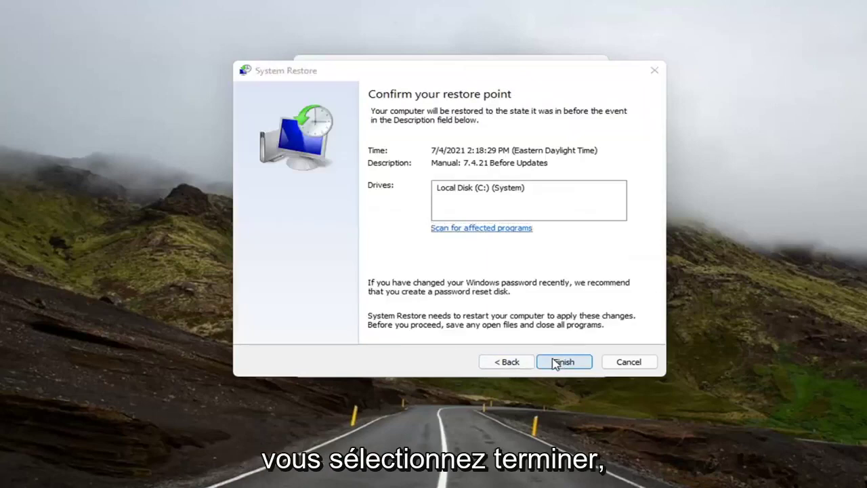
click(555, 362)
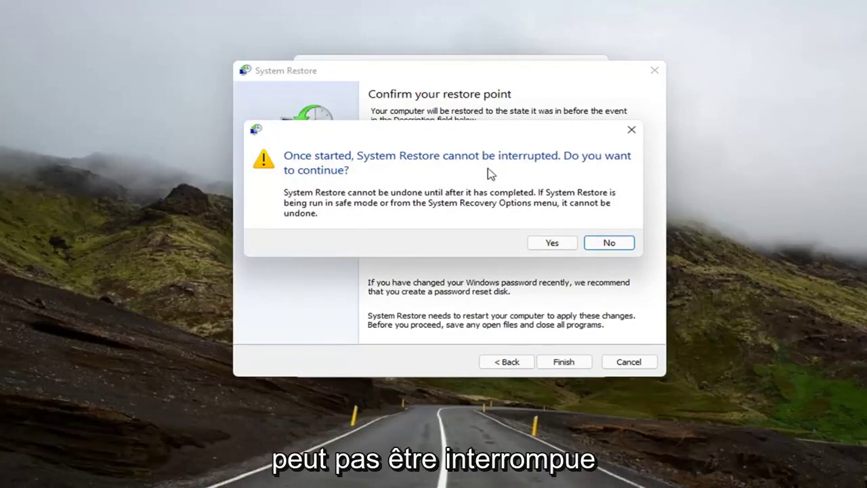
click(552, 244)
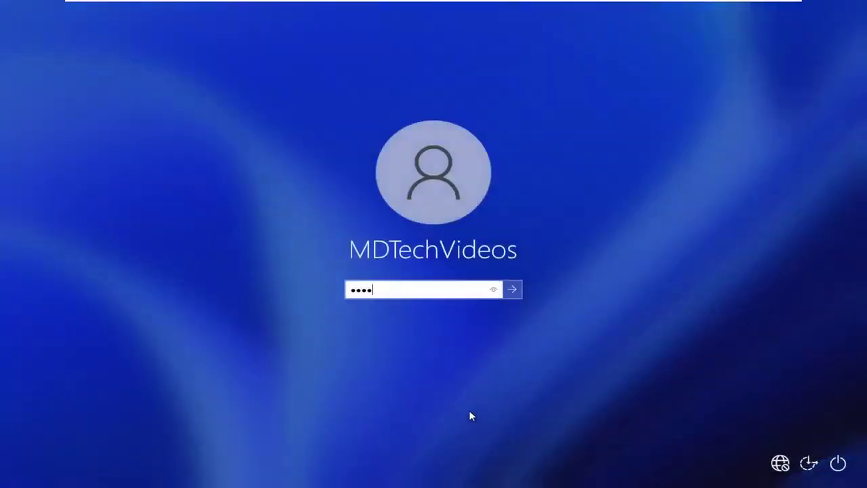
- Submit the account password on the lock screen to sign in
key(Return)
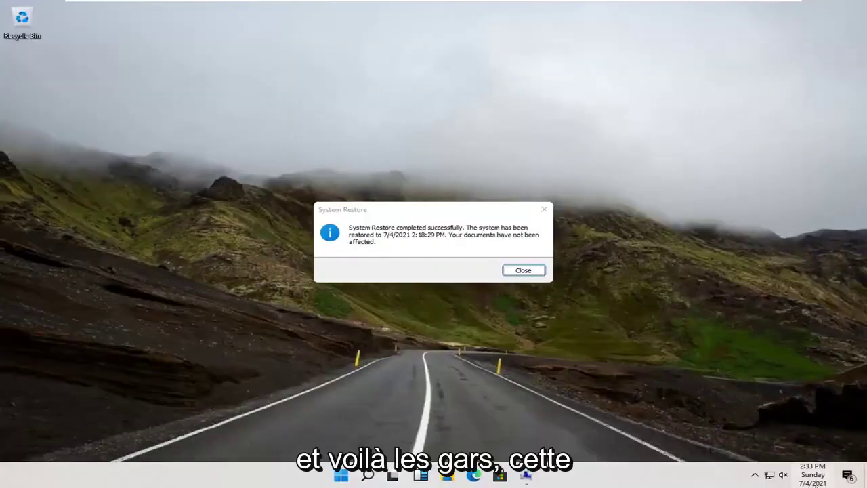
- Close the 'System Restore completed successfully' message
click(518, 272)
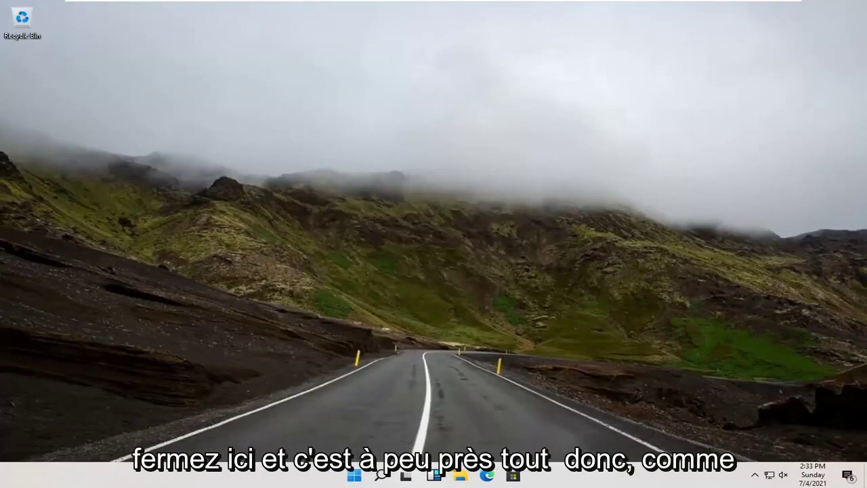